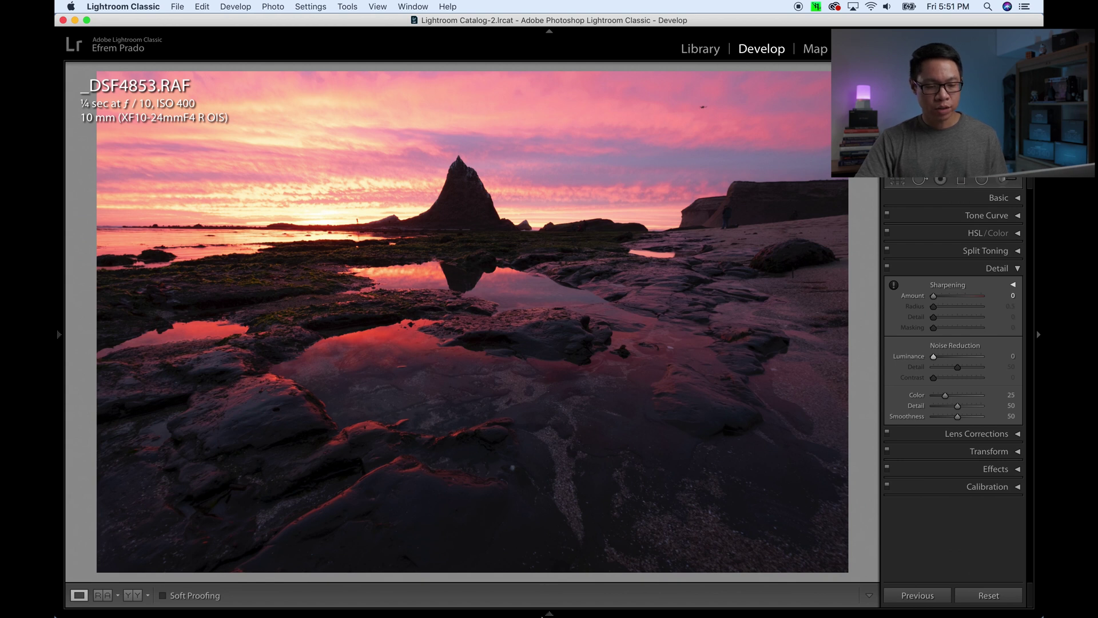
Reveal the hidden filmstrip below the sunset photo, with thumbnail 7479 in view
{"action": "mouse_move", "coordinate": [548, 613]}
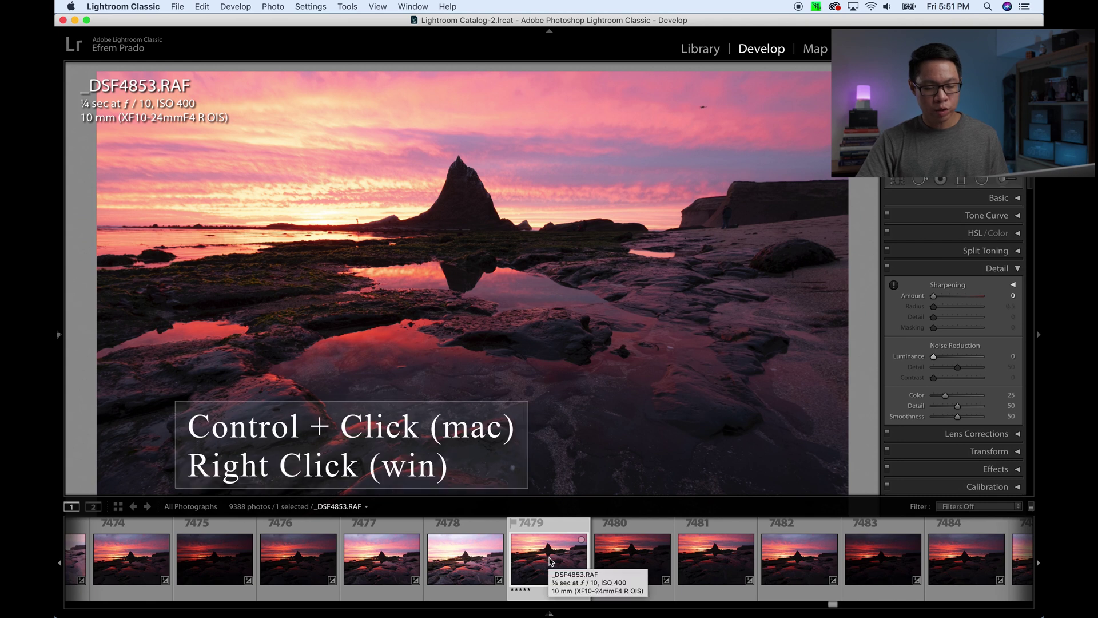
Run Enhance Details on _DSF4853.RAF, comparing the rock-peak preview before creating the DNG
{"action": "right_click", "coordinate": [550, 561]}
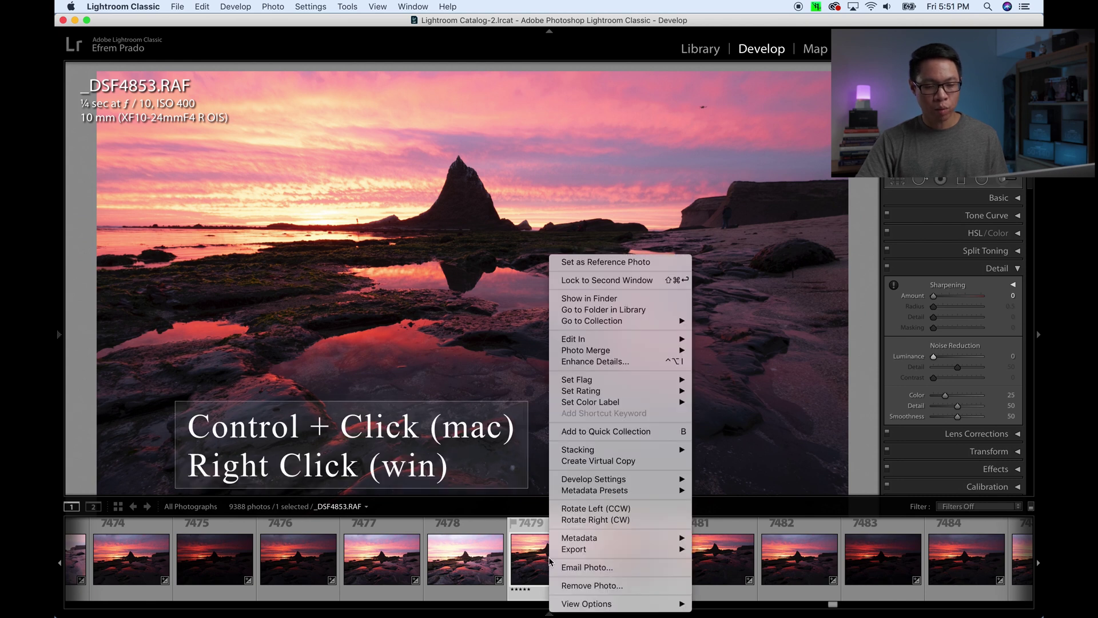
{"action": "left_click", "coordinate": [597, 362]}
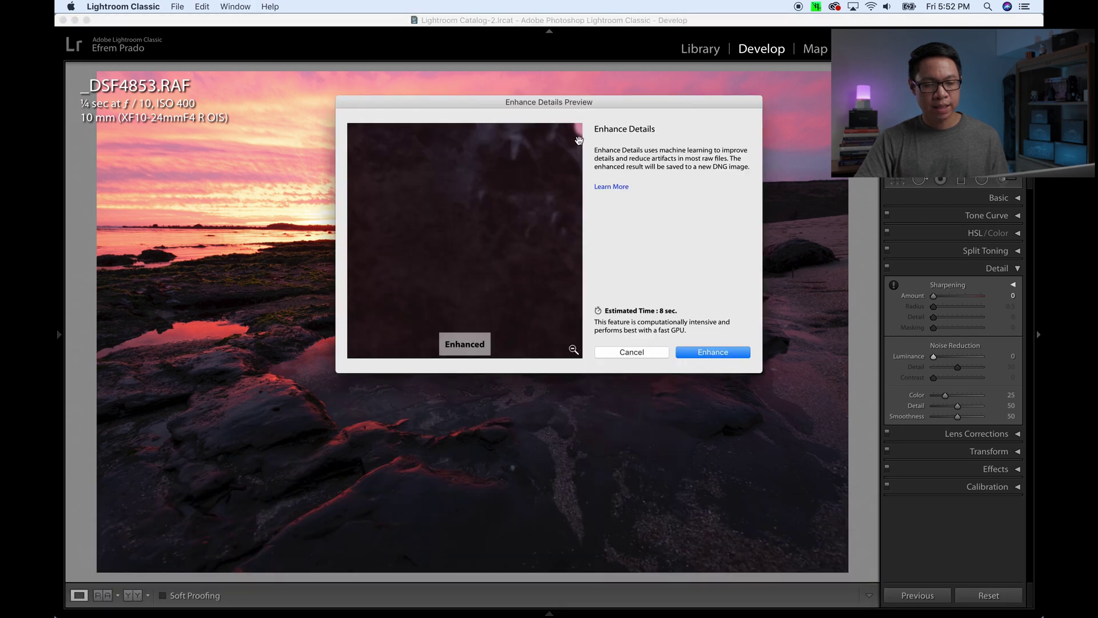
{"action": "left_click_drag", "start_coordinate": [519, 177], "coordinate": [476, 248]}
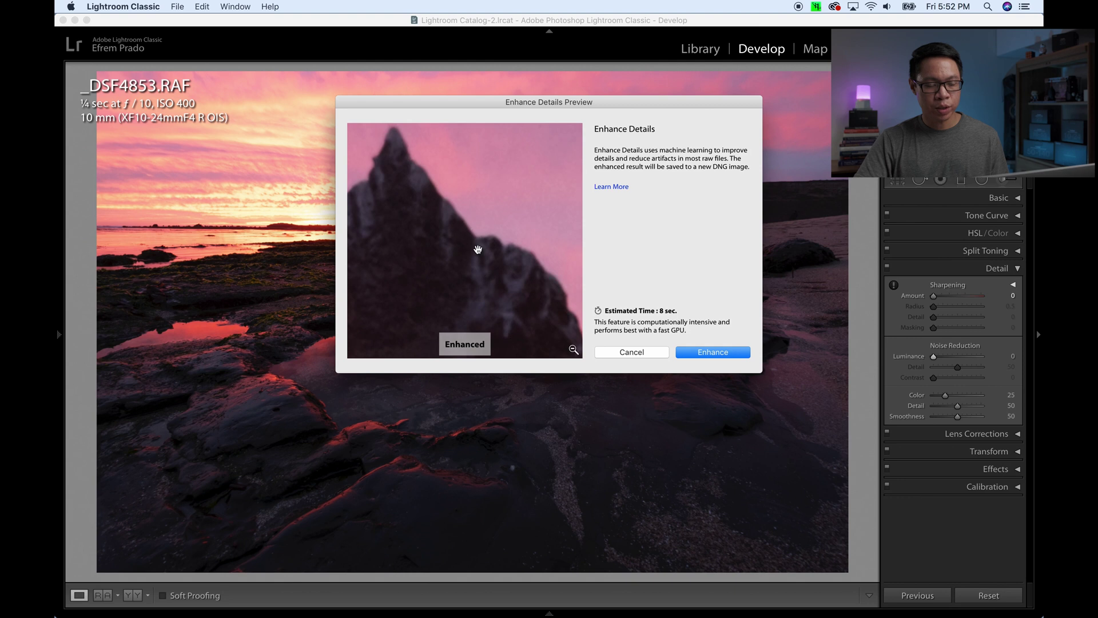
{"action": "left_click", "coordinate": [476, 249]}
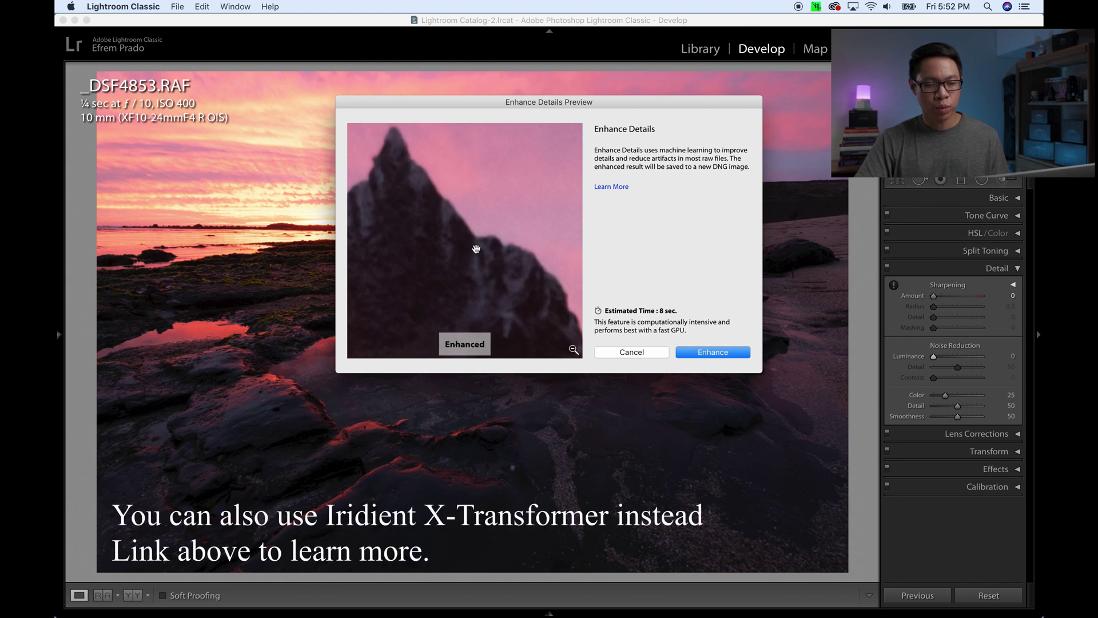
{"action": "left_click_drag", "start_coordinate": [476, 249], "coordinate": [477, 239]}
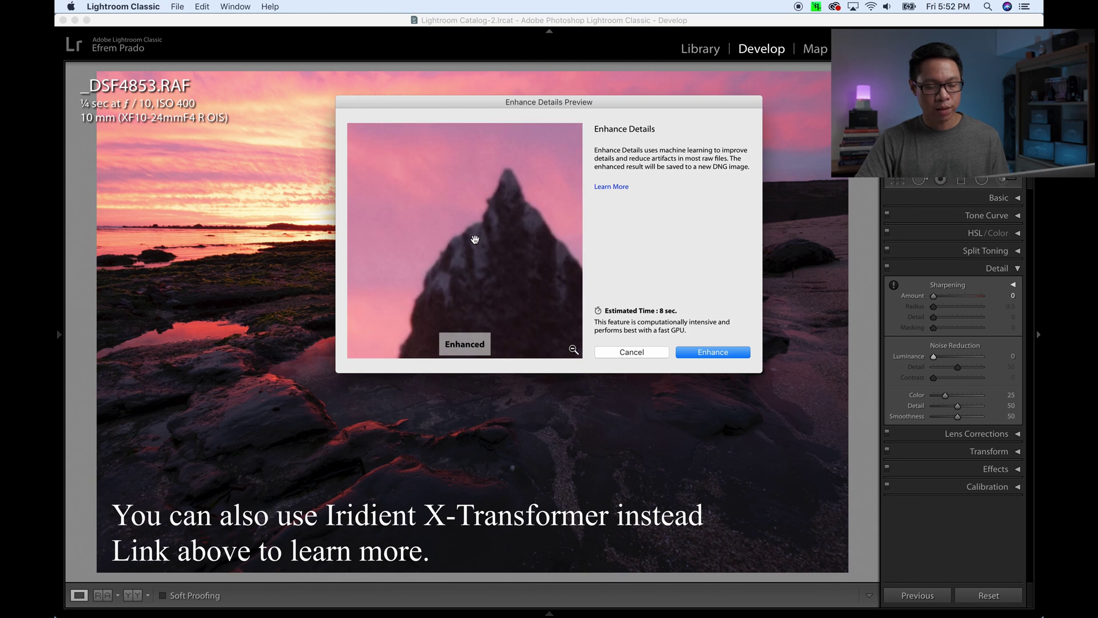
{"action": "left_click", "coordinate": [475, 239]}
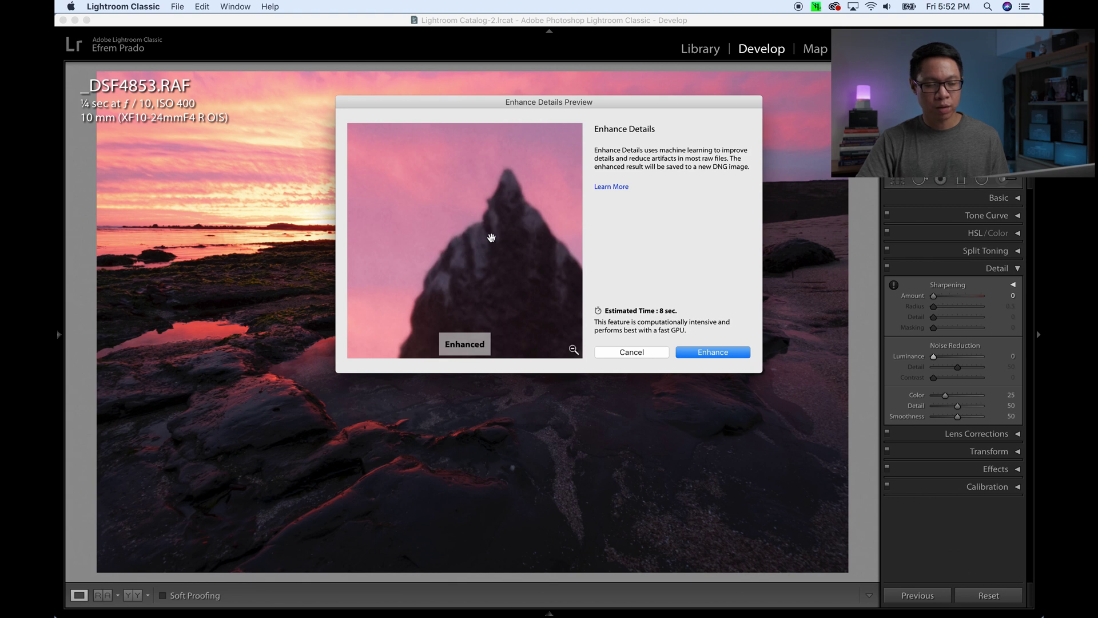
{"action": "left_click_drag", "start_coordinate": [507, 249], "coordinate": [491, 217]}
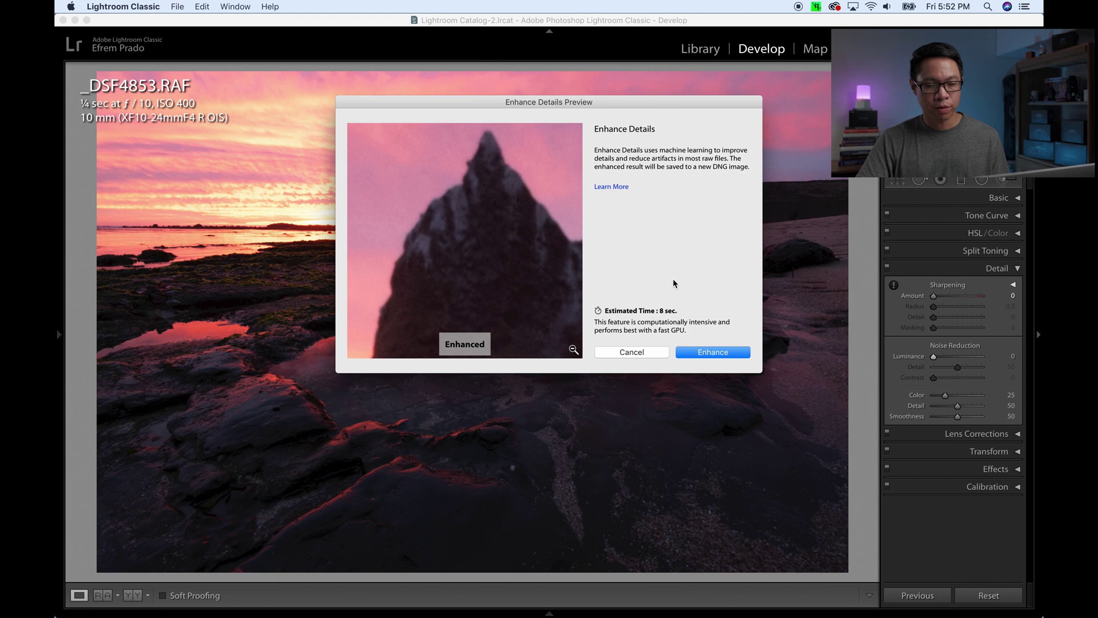
{"action": "left_click", "coordinate": [713, 352]}
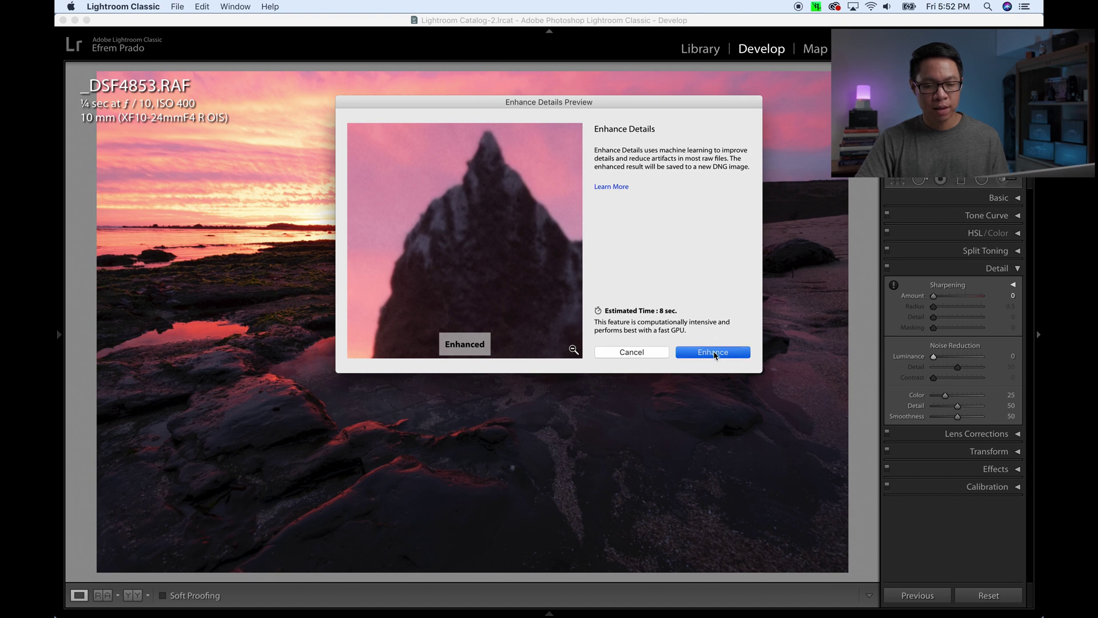
Open _DSF4853-Enhanced.dng from the filmstrip and zoom in on the sea stack peak
{"action": "mouse_move", "coordinate": [474, 612]}
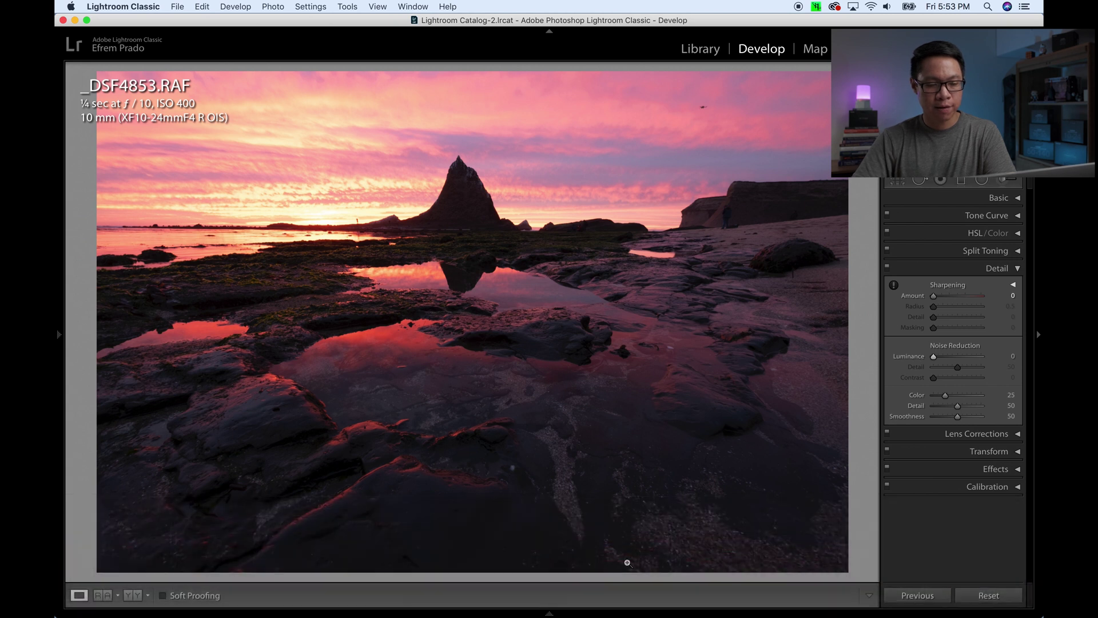
{"action": "mouse_move", "coordinate": [545, 602]}
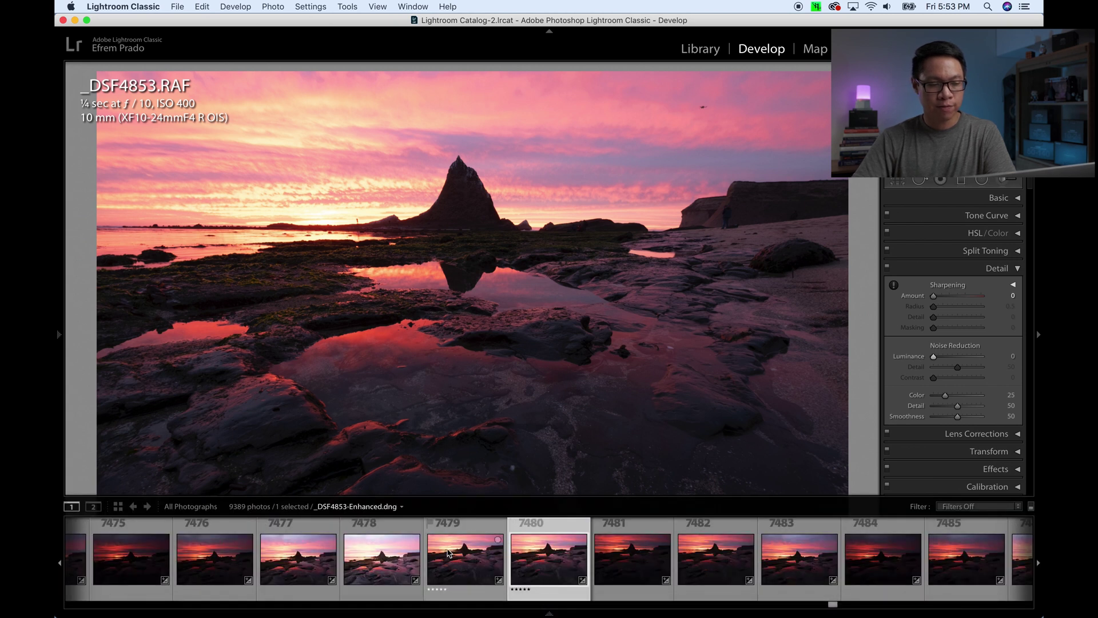
{"action": "left_click", "coordinate": [449, 554]}
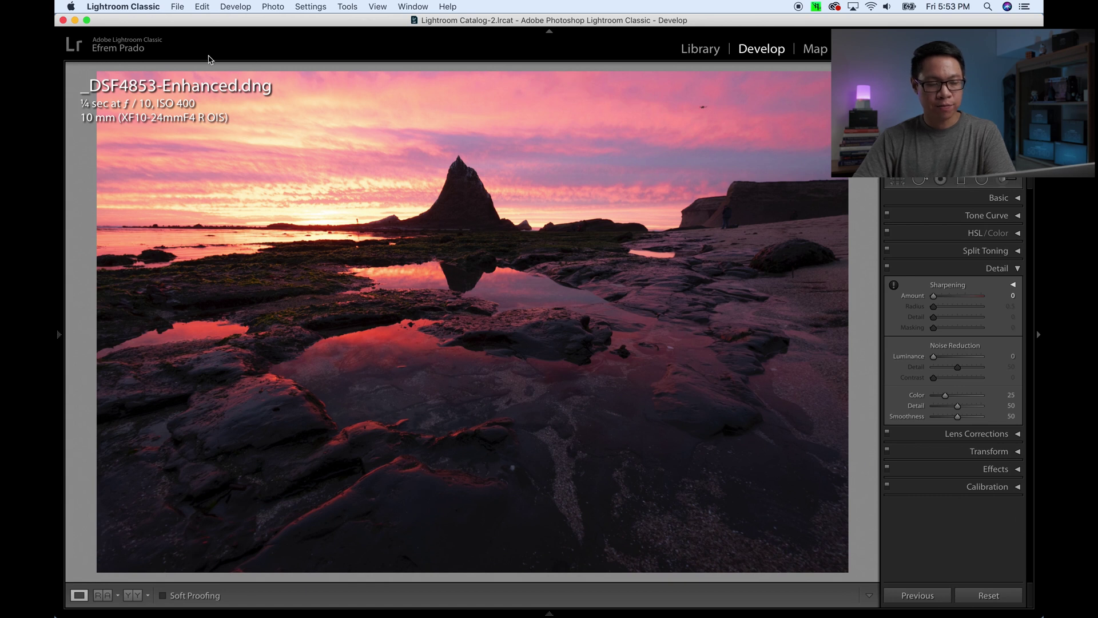
{"action": "left_click_drag", "start_coordinate": [540, 288], "coordinate": [490, 198]}
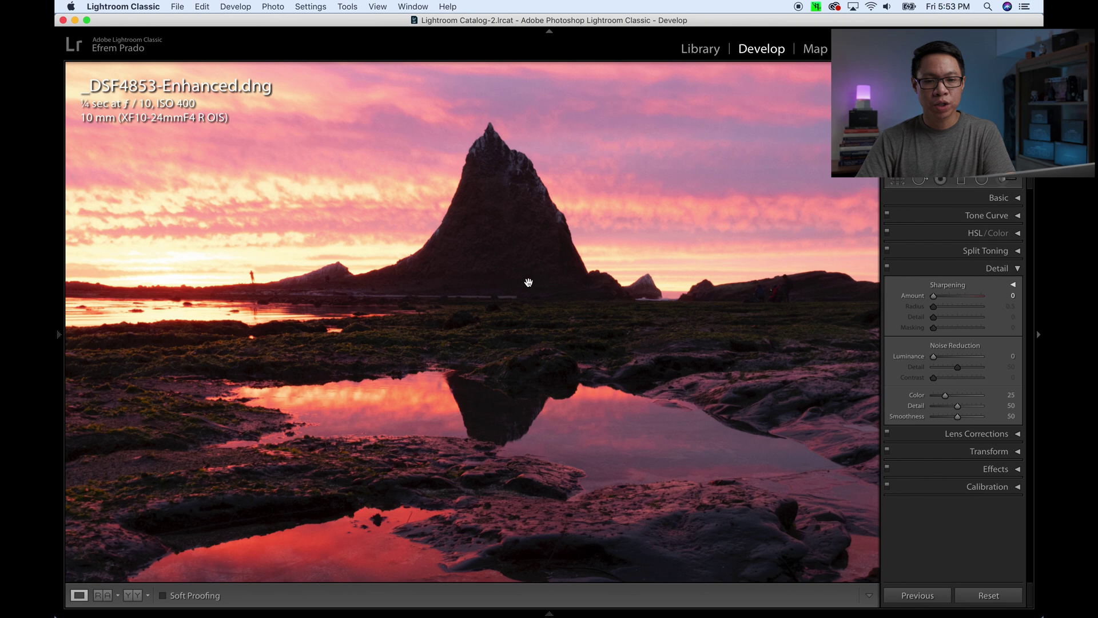
{"action": "left_click_drag", "start_coordinate": [527, 282], "coordinate": [536, 295]}
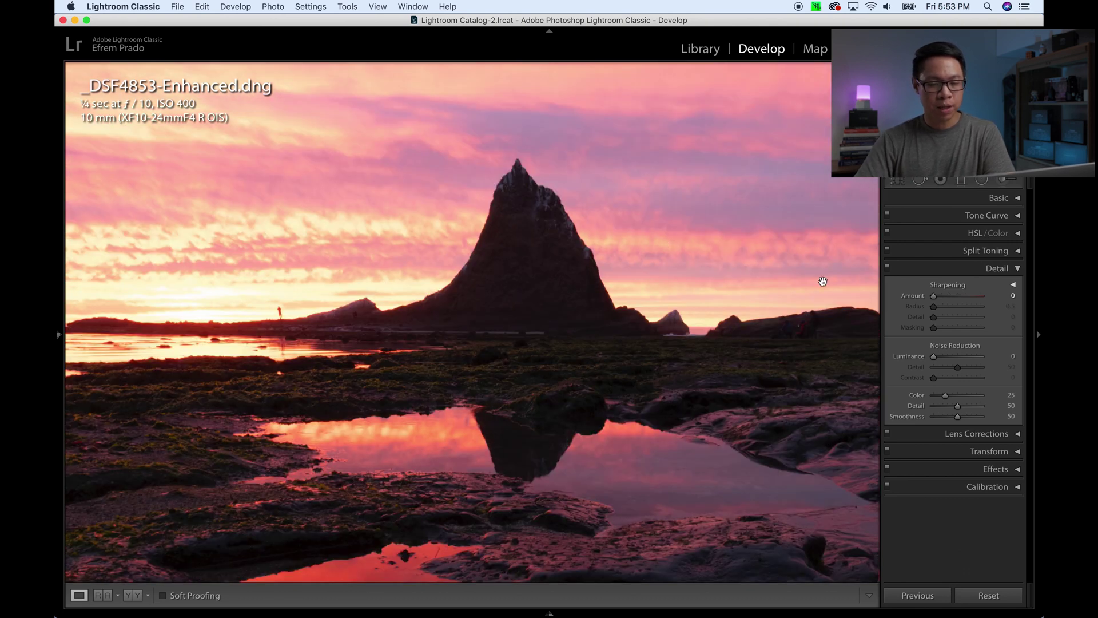
{"action": "left_click", "coordinate": [1011, 295]}
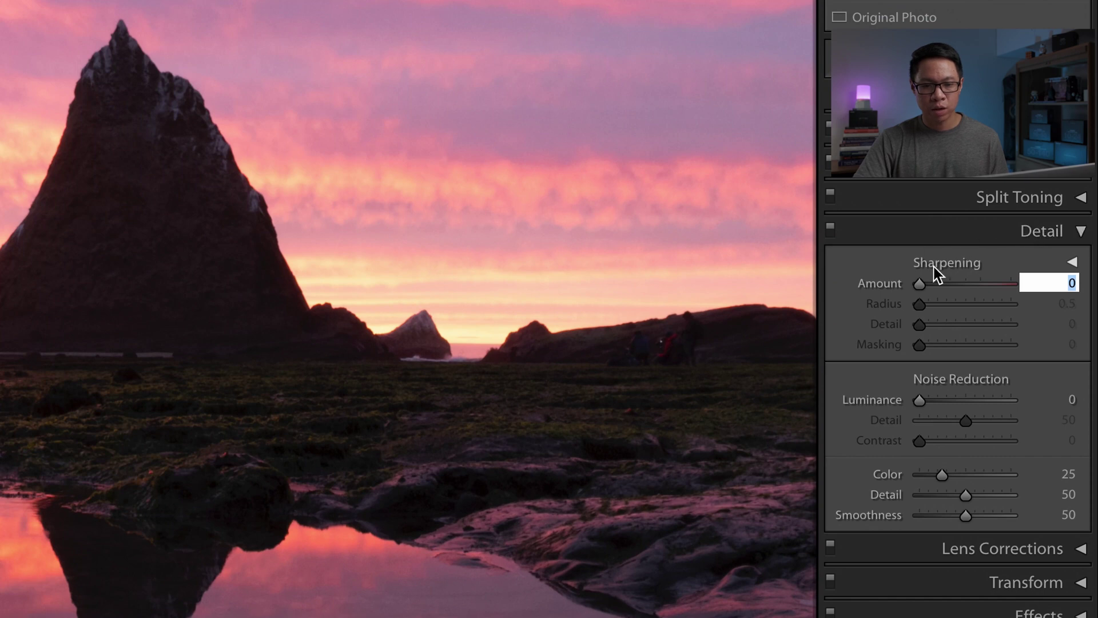
Raise sharpening Amount to 90 in steps of 20 and set Detail to 0
{"action": "left_click", "coordinate": [1064, 284]}
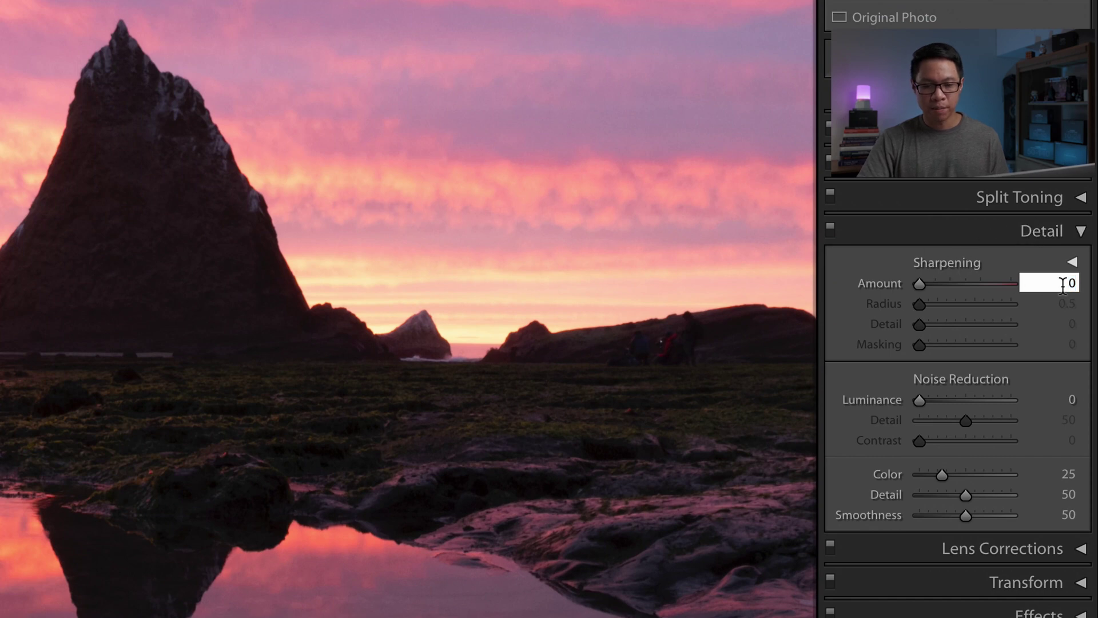
{"action": "key", "text": "shift+Up"}
{"action": "key", "text": "shift+Up"}
{"action": "key", "text": "shift+Up"}
{"action": "key", "text": "shift+Up"}
{"action": "key", "text": "shift+Up"}
{"action": "key", "text": "shift+Up"}
{"action": "key", "text": "shift+Up"}
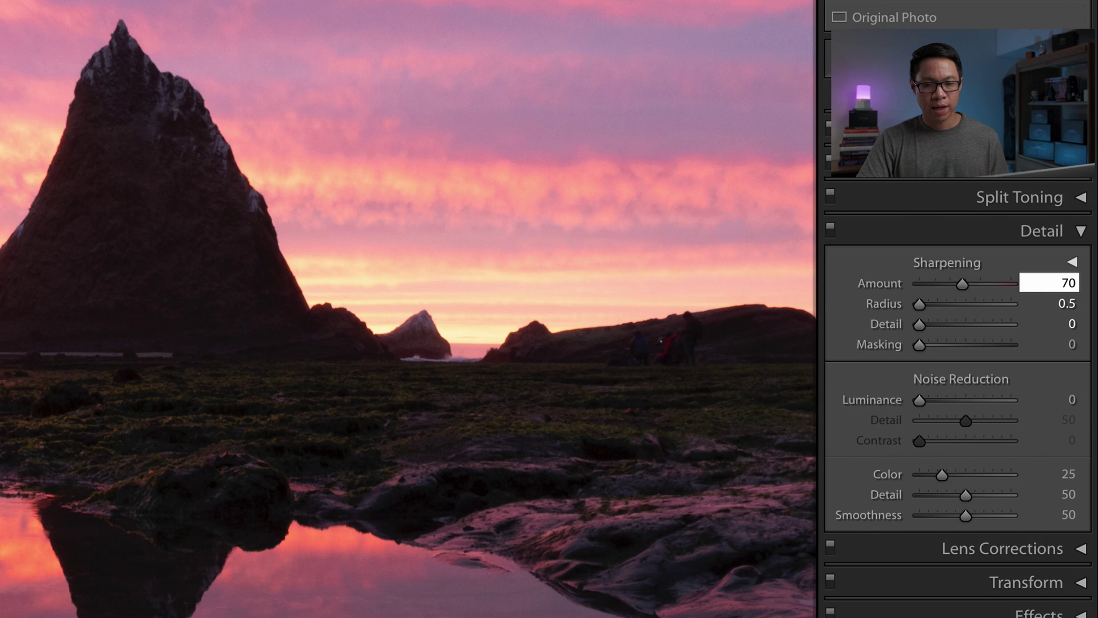
{"action": "key", "text": "shift+Up"}
{"action": "key", "text": "shift+Up"}
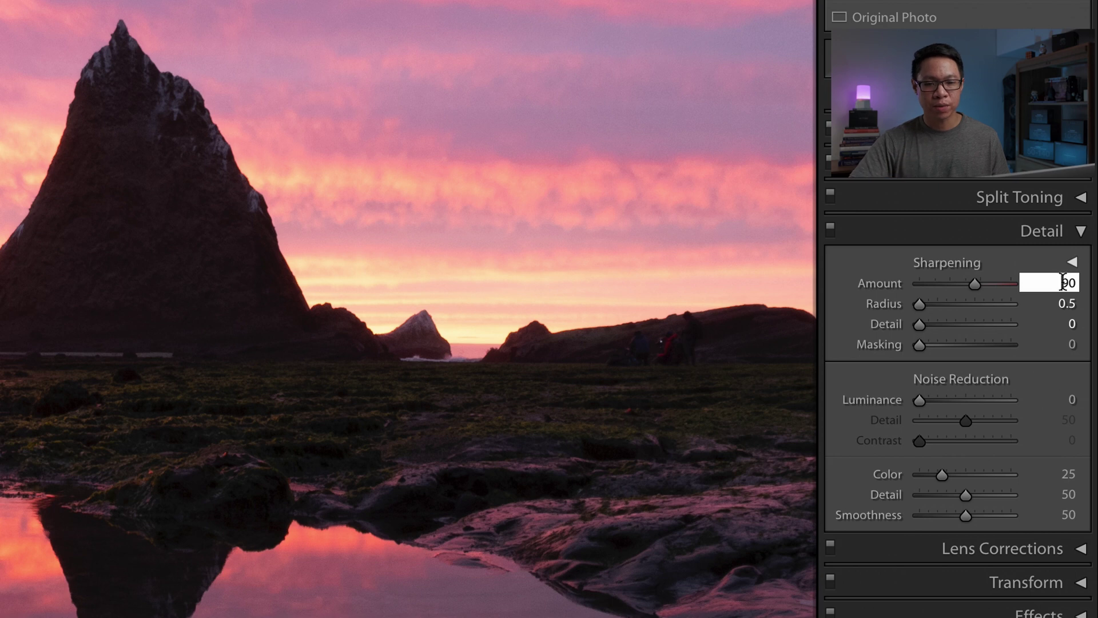
{"action": "left_click", "coordinate": [1071, 324]}
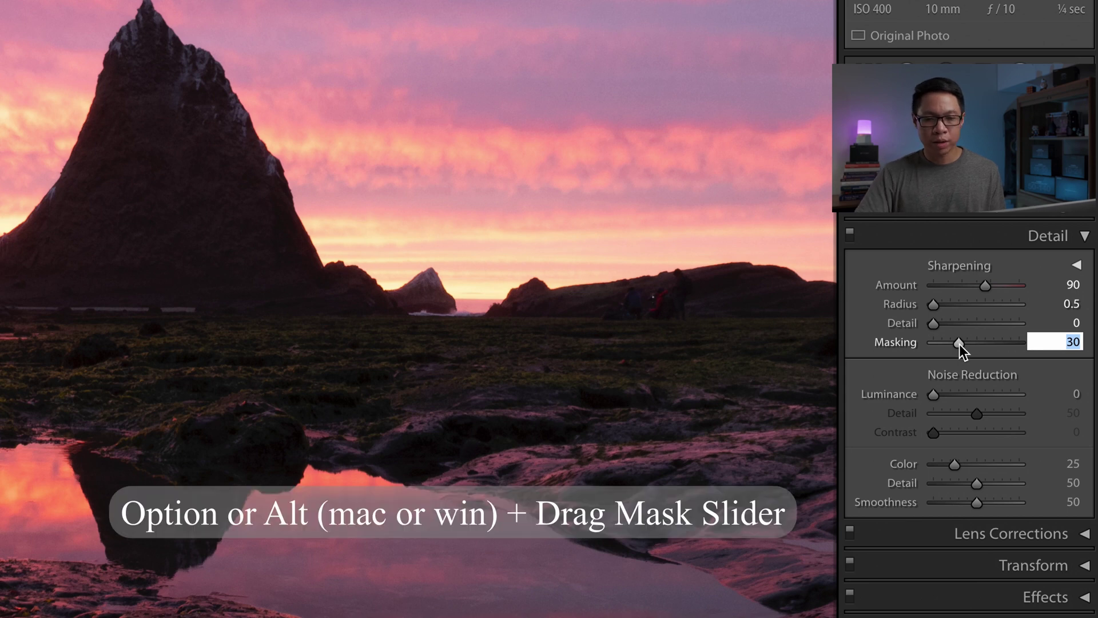
Preview the edge mask while sweeping Masking between 100 and 0, settling at 29
{"action": "mouse_move", "coordinate": [959, 344]}
{"action": "left_mouse_down"}
{"action": "mouse_move", "coordinate": [1020, 346]}
{"action": "mouse_move", "coordinate": [977, 333]}
{"action": "left_mouse_up"}
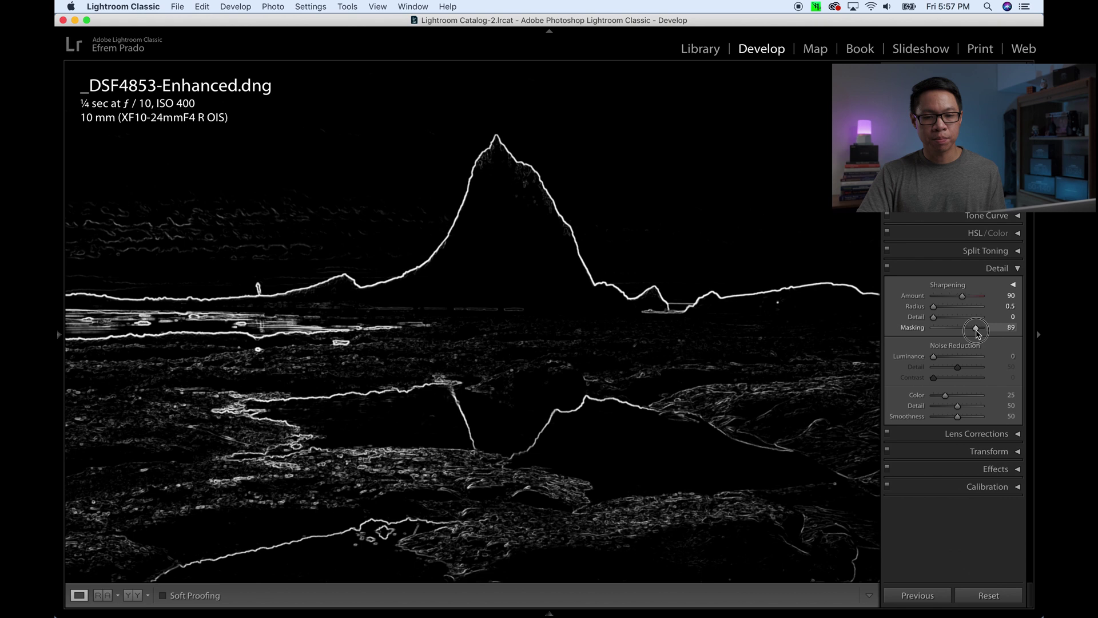
{"action": "left_click_drag", "start_coordinate": [977, 333], "coordinate": [994, 336]}
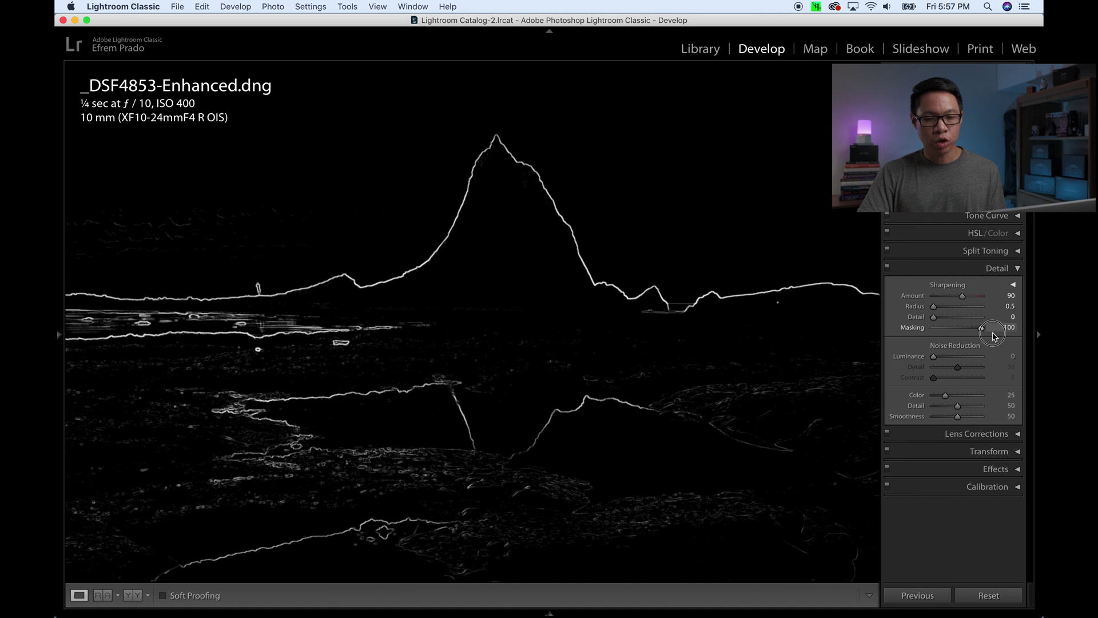
{"action": "left_click_drag", "start_coordinate": [993, 337], "coordinate": [944, 332]}
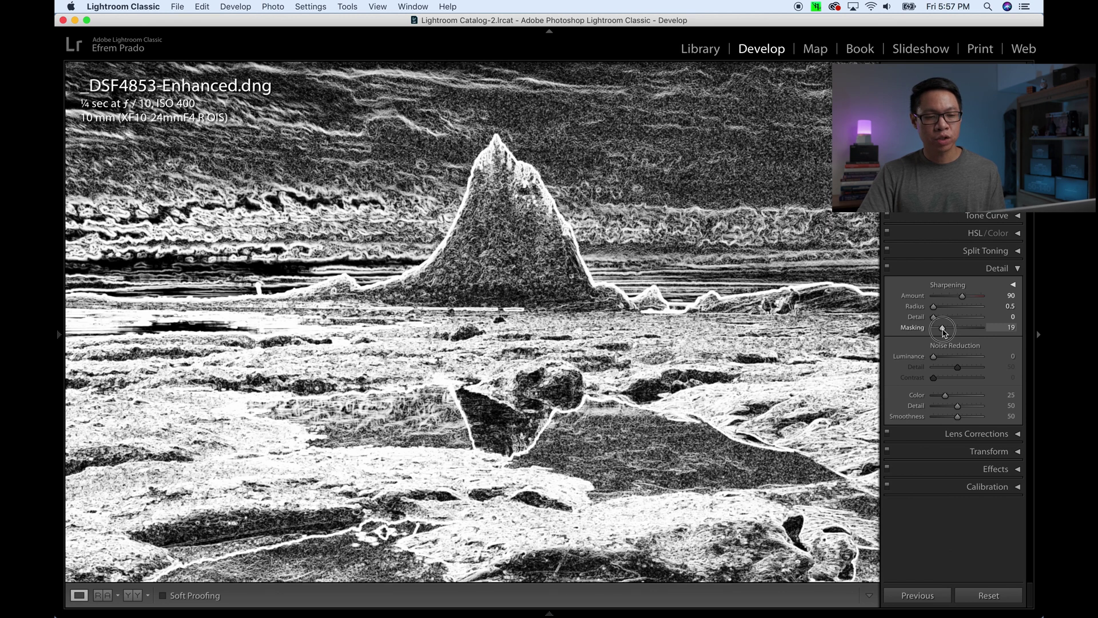
{"action": "left_click_drag", "start_coordinate": [943, 329], "coordinate": [948, 332]}
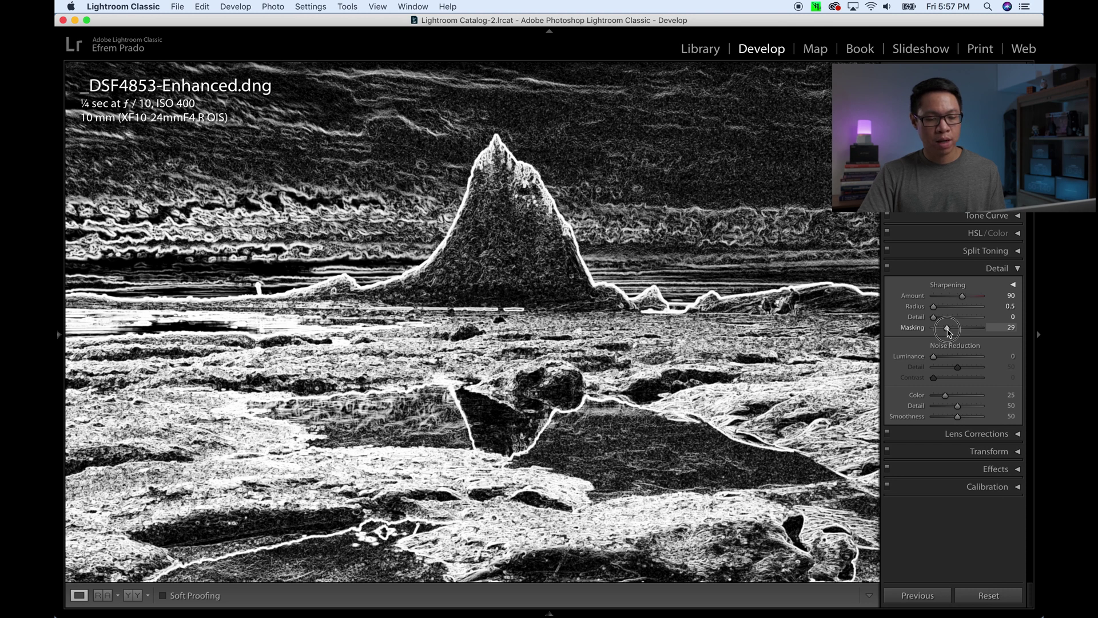
{"action": "left_click_drag", "start_coordinate": [949, 332], "coordinate": [948, 332]}
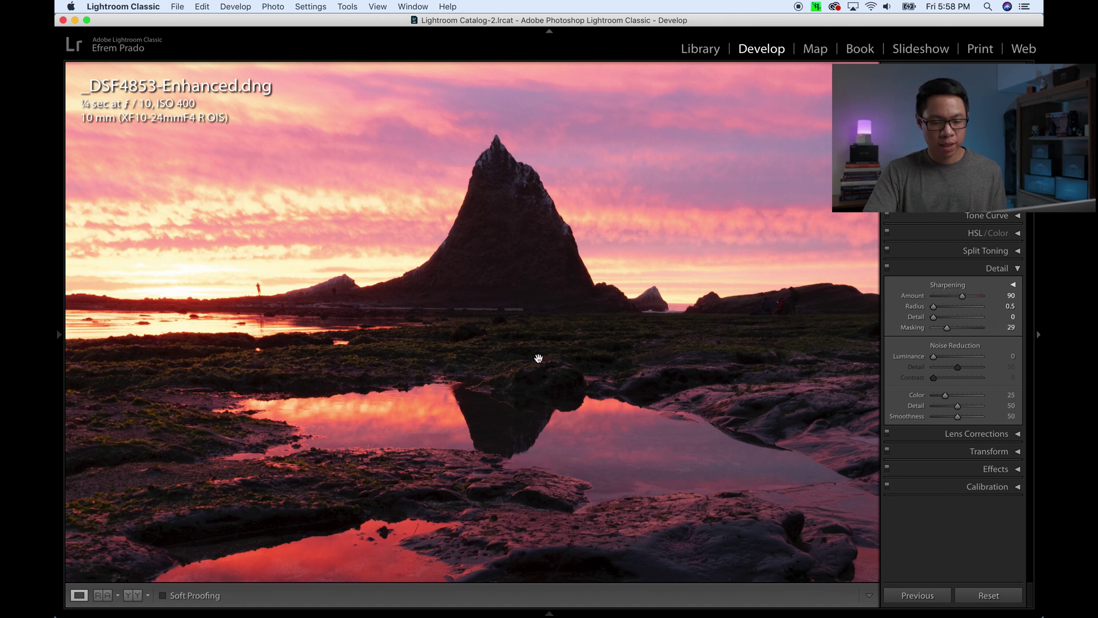
Zoom on the peak and toggle the Detail panel off and on to compare sharpening
{"action": "left_click", "coordinate": [538, 358]}
{"action": "left_click", "coordinate": [495, 194]}
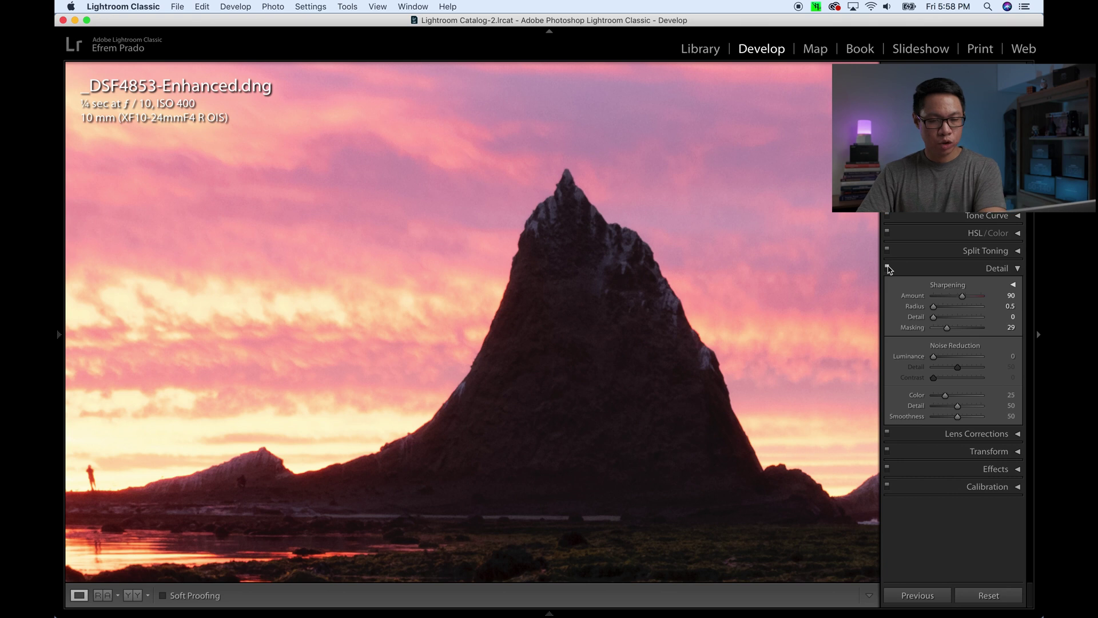
{"action": "left_click", "coordinate": [888, 269]}
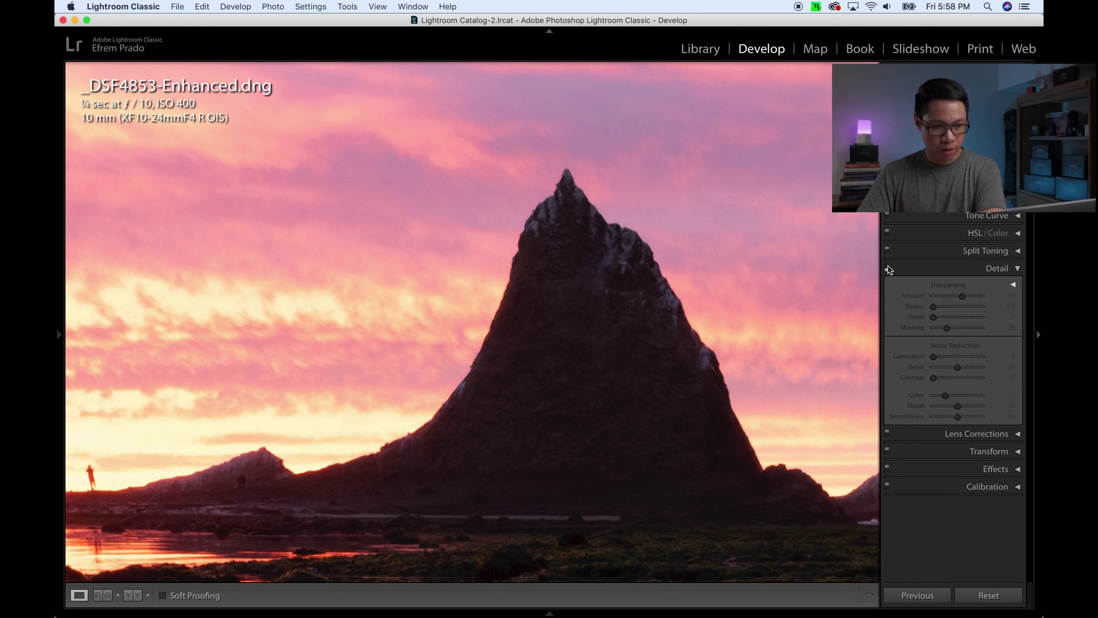
{"action": "left_click", "coordinate": [888, 268]}
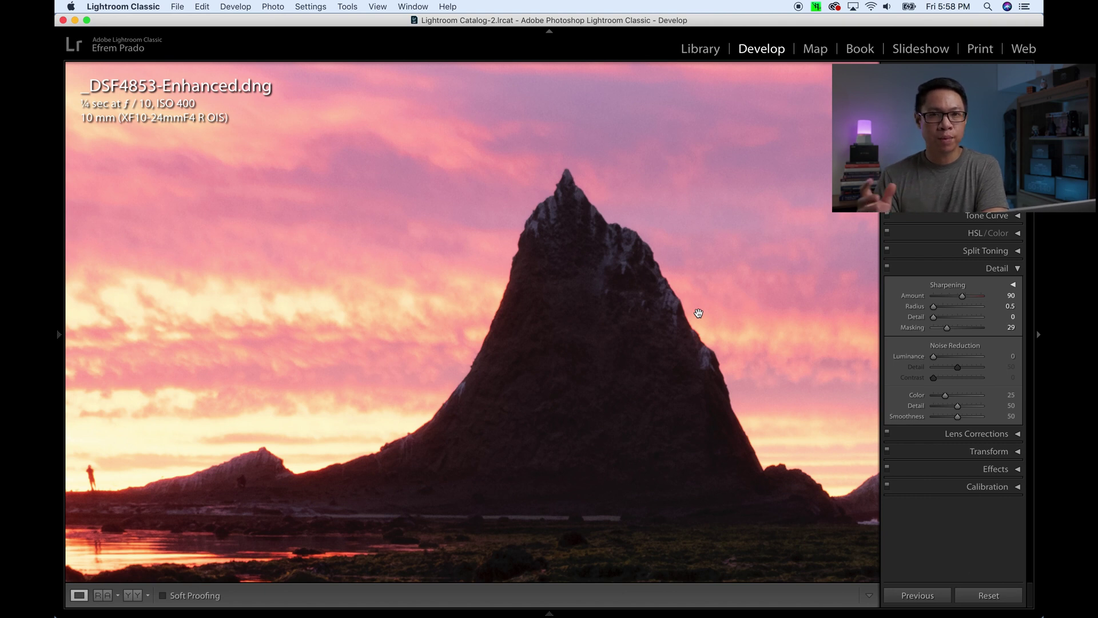
Push sharpening to Detail 100 and Amount 150, reset Masking to 0, and inspect the mountain
{"action": "left_click_drag", "start_coordinate": [626, 244], "coordinate": [565, 311]}
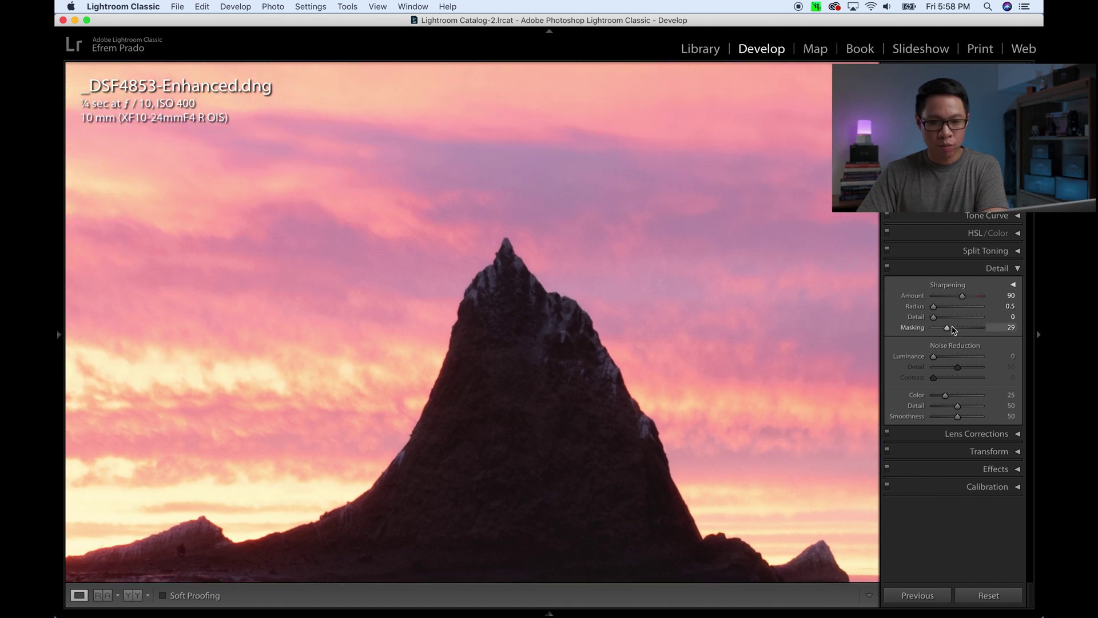
{"action": "left_click_drag", "start_coordinate": [933, 316], "coordinate": [996, 331]}
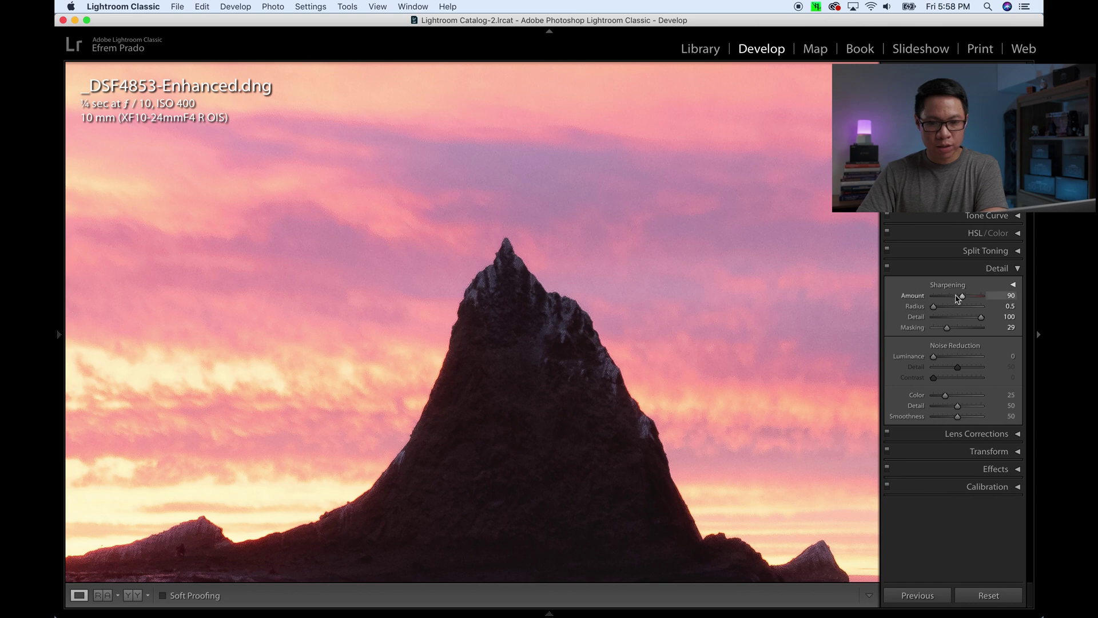
{"action": "left_click_drag", "start_coordinate": [961, 296], "coordinate": [981, 295]}
{"action": "double_click", "coordinate": [947, 327]}
{"action": "mouse_move", "coordinate": [572, 298]}
{"action": "left_mouse_down"}
{"action": "mouse_move", "coordinate": [600, 277]}
{"action": "mouse_move", "coordinate": [517, 225]}
{"action": "mouse_move", "coordinate": [576, 257]}
{"action": "mouse_move", "coordinate": [565, 284]}
{"action": "left_mouse_up"}
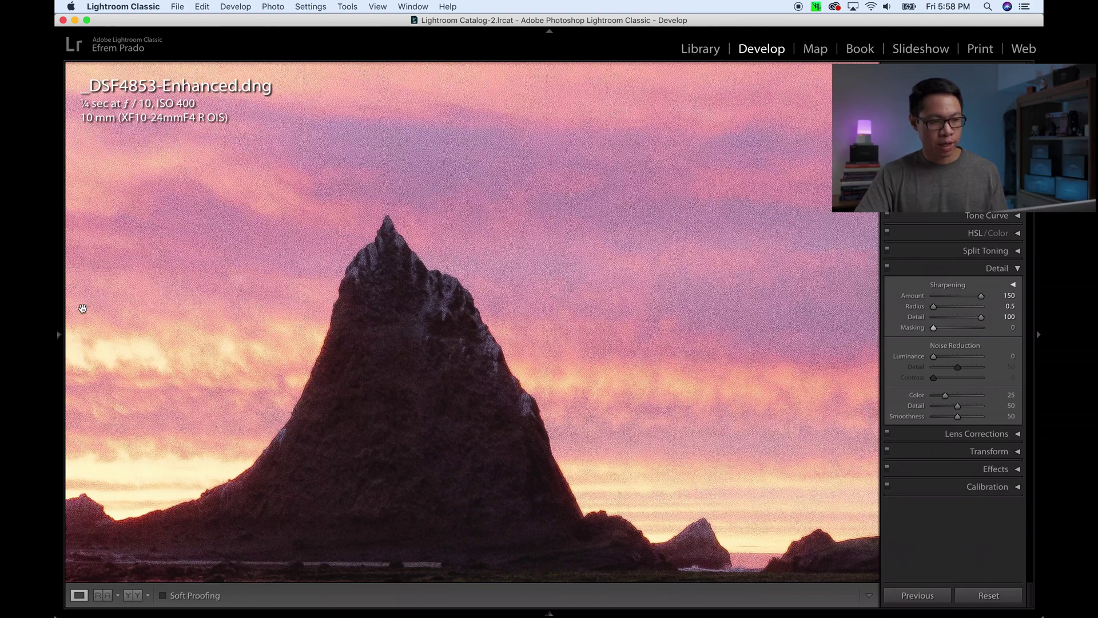
{"action": "mouse_move", "coordinate": [60, 338]}
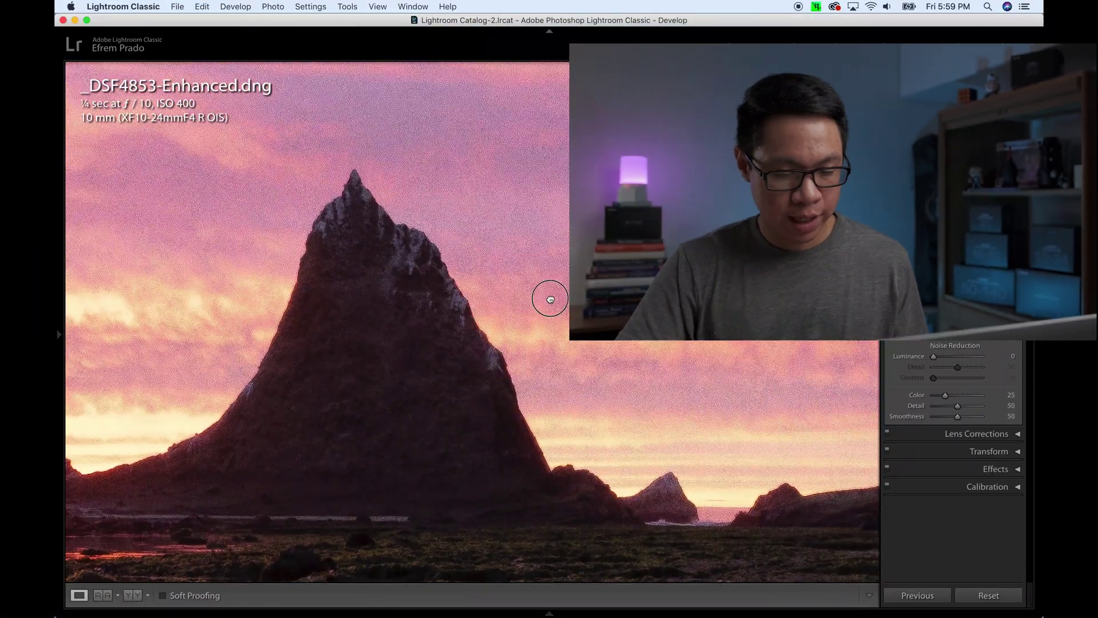
Shape an S-curve in Tone Curve, then switch off both the Tone Curve and Detail panels
{"action": "left_click_drag", "start_coordinate": [550, 298], "coordinate": [588, 284]}
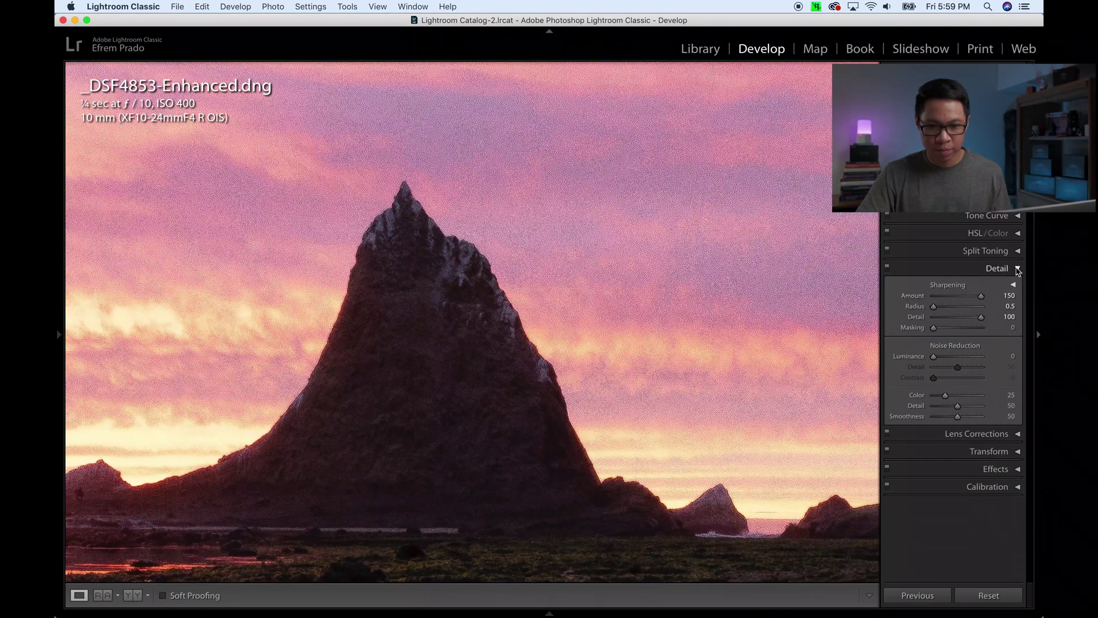
{"action": "left_click", "coordinate": [989, 216]}
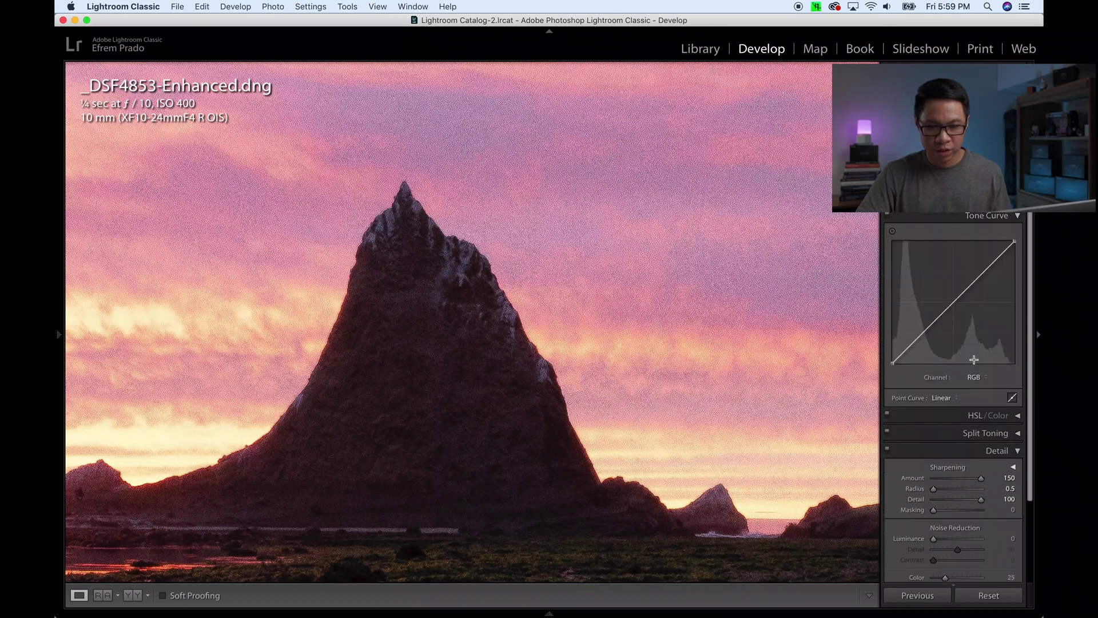
{"action": "left_click_drag", "start_coordinate": [936, 320], "coordinate": [936, 331]}
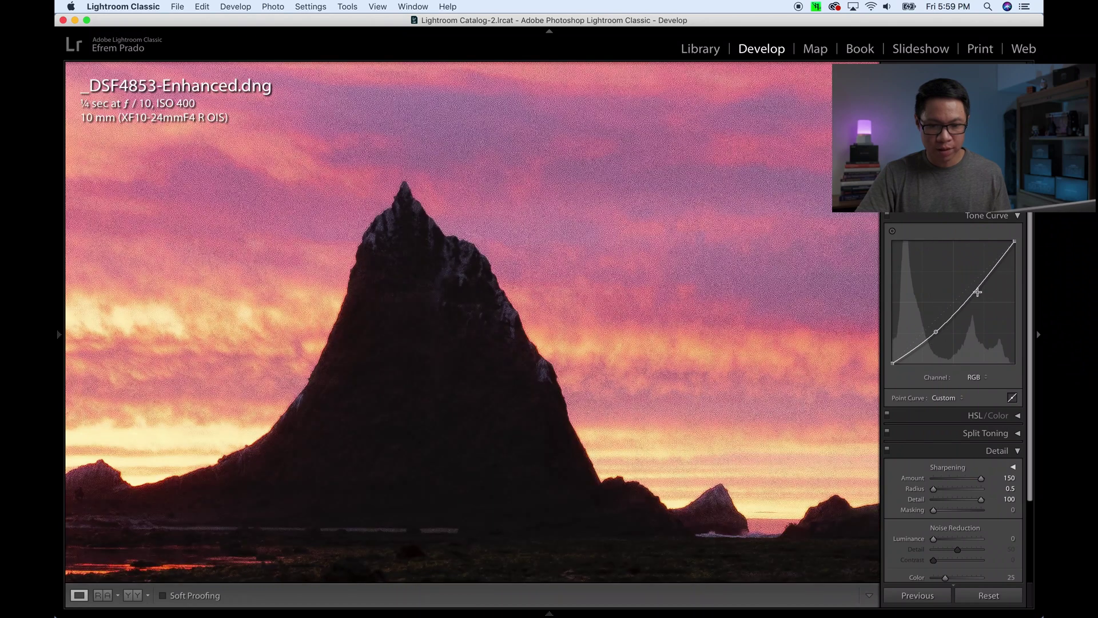
{"action": "left_click_drag", "start_coordinate": [978, 293], "coordinate": [969, 285]}
{"action": "left_click_drag", "start_coordinate": [720, 300], "coordinate": [600, 314]}
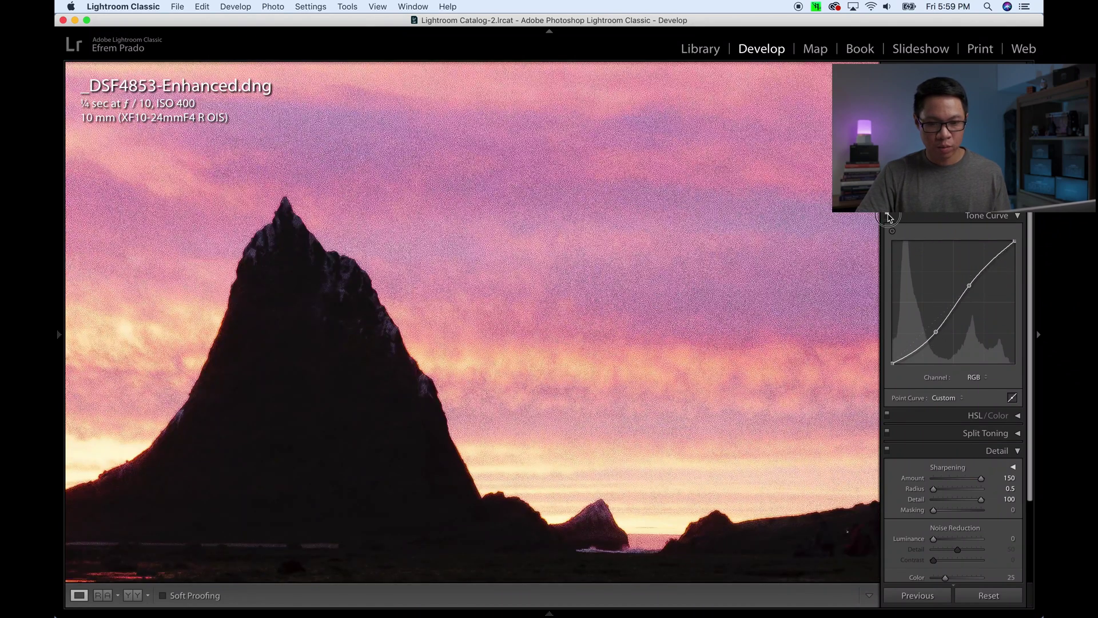
{"action": "left_click", "coordinate": [888, 216]}
{"action": "left_click", "coordinate": [887, 451]}
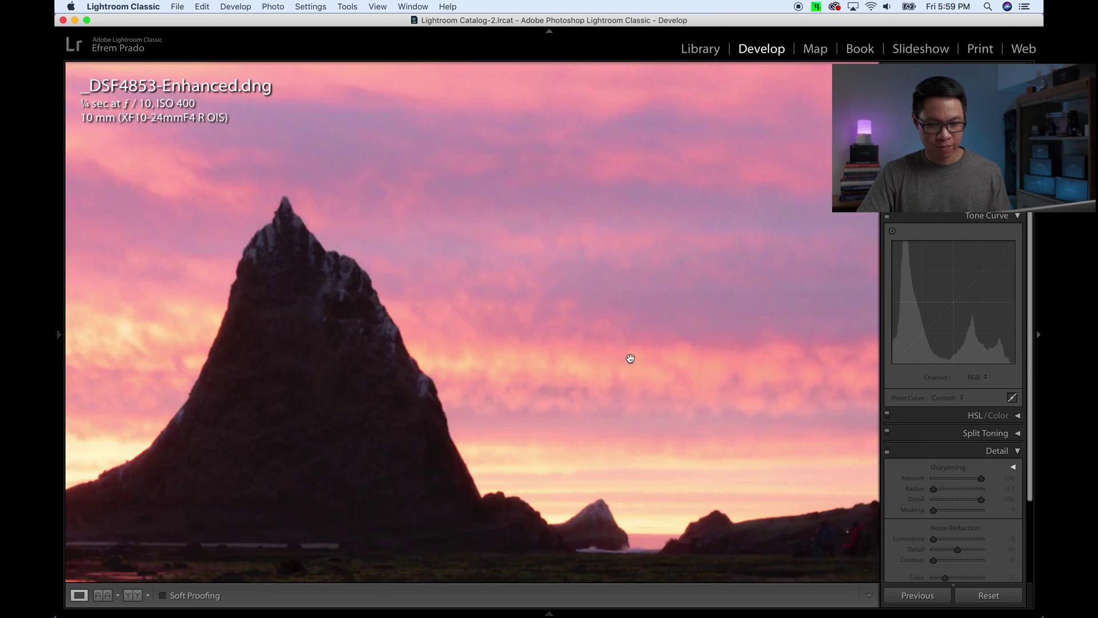